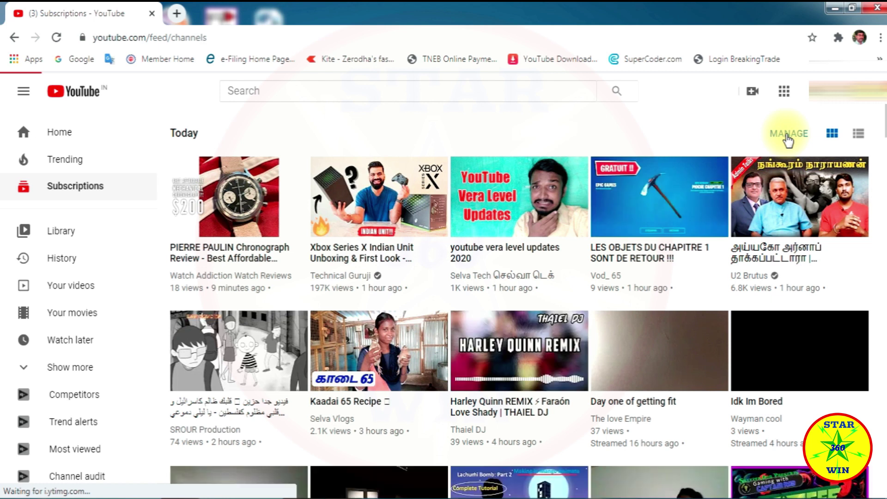
# Open the management list of subscribed channels and bring up the developer console for that page
pyautogui.click(788, 138)
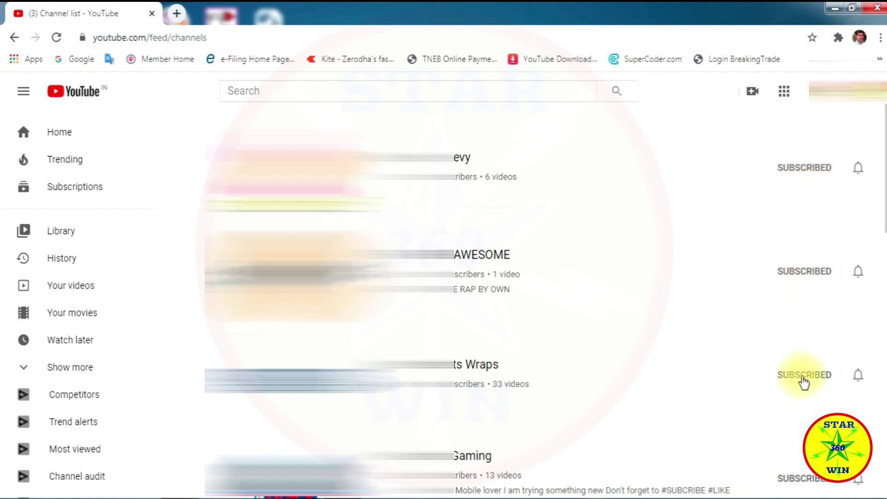
pyautogui.rightClick(687, 139)
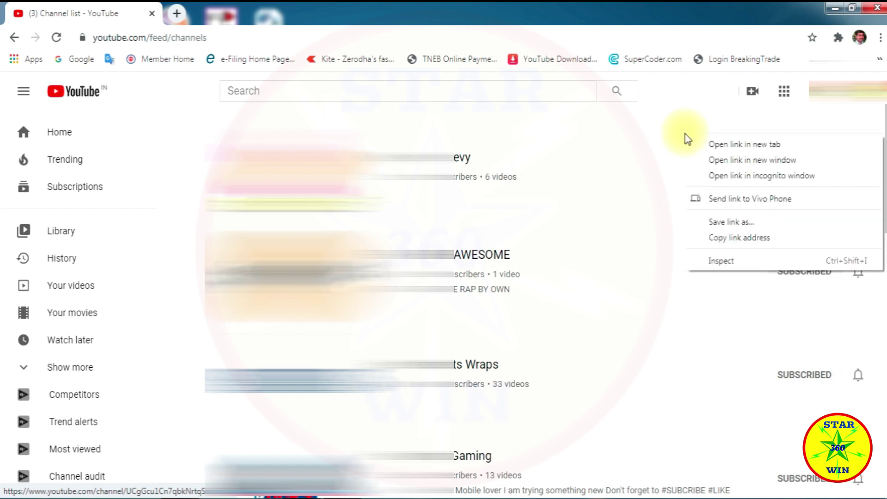
pyautogui.click(720, 262)
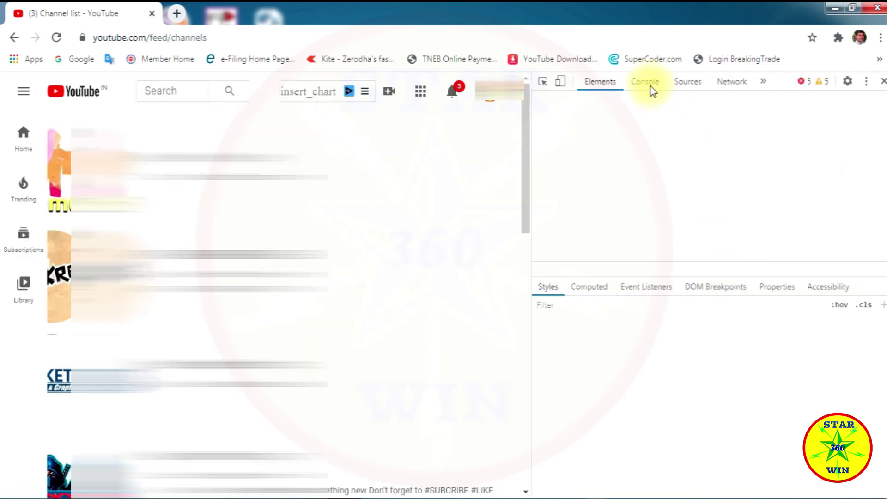
pyautogui.click(646, 83)
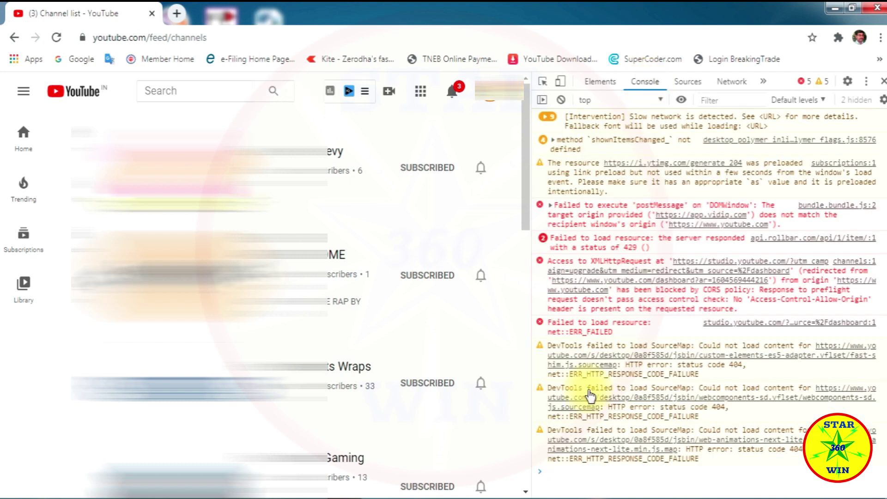
pyautogui.click(559, 471)
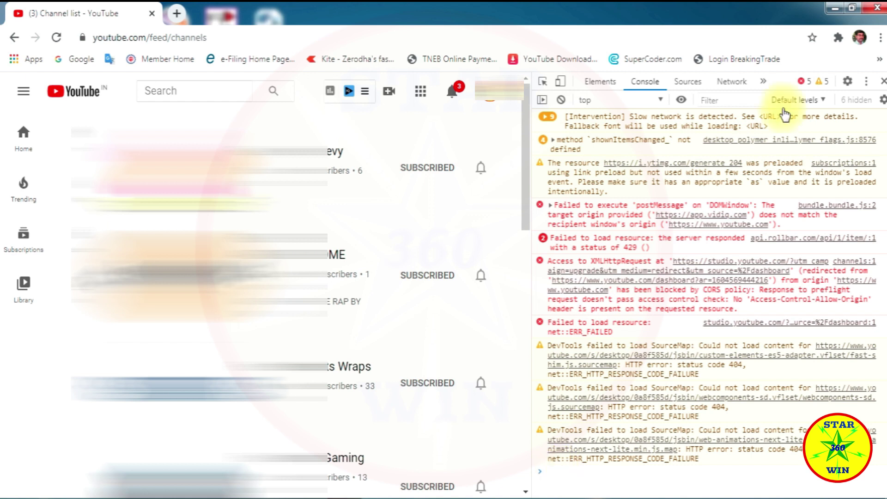
# Open unsub 2.txt from the desktop in Notepad and copy the complete youtubeUnsubscriber script
pyautogui.click(835, 7)
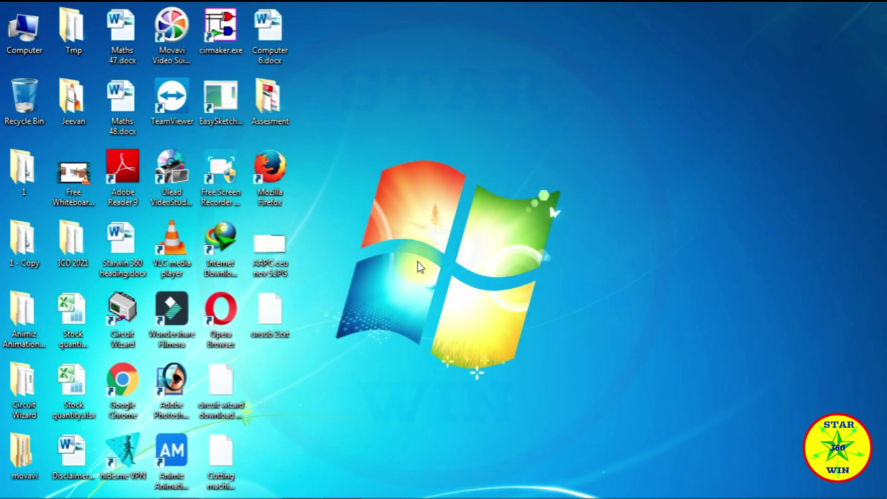
pyautogui.doubleClick(275, 313)
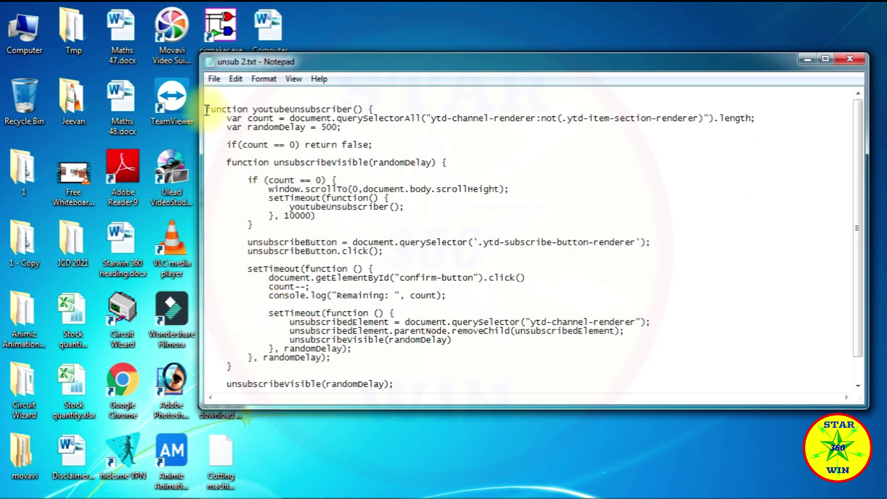
pyautogui.moveTo(206, 109); pyautogui.dragTo(490, 404)
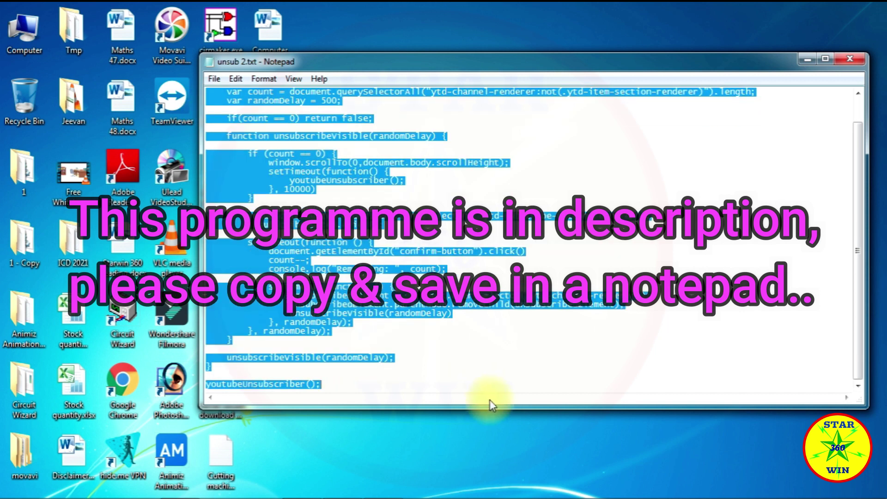
pyautogui.rightClick(433, 376)
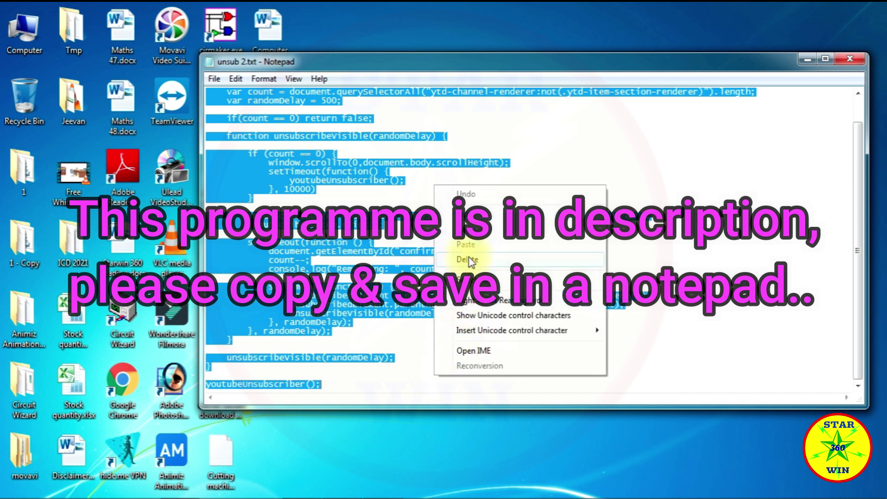
pyautogui.click(467, 230)
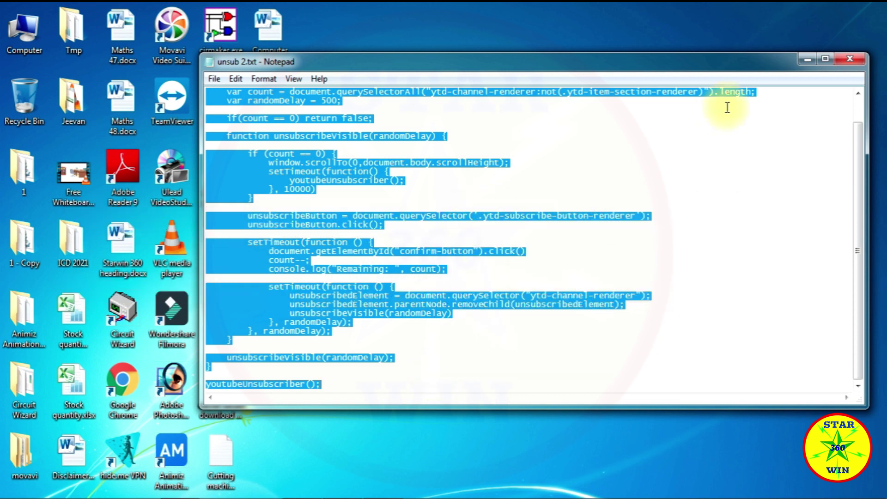
pyautogui.click(806, 60)
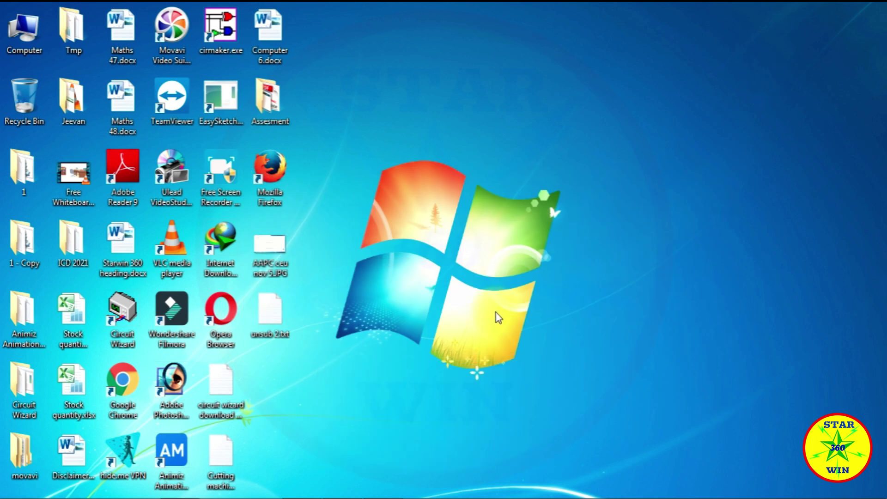
# Return to Chrome and run the copied youtubeUnsubscriber script in the console of the channel list page
pyautogui.click(139, 444)
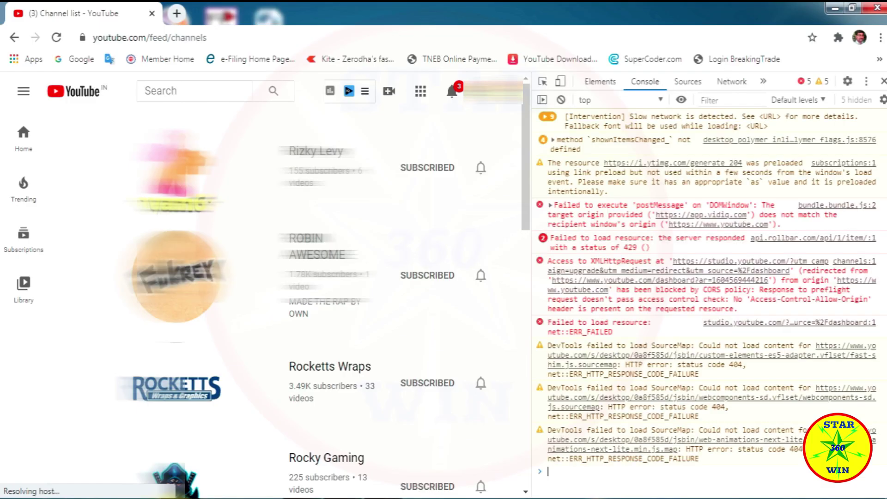
pyautogui.rightClick(573, 472)
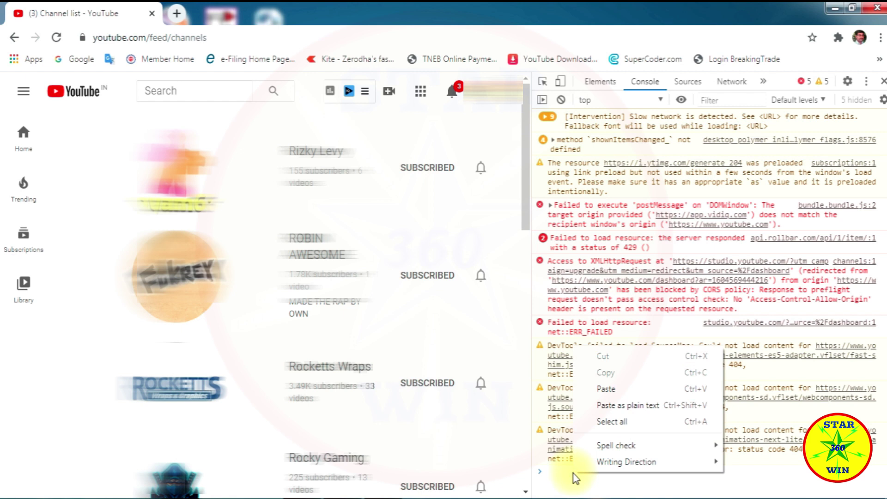
pyautogui.click(609, 390)
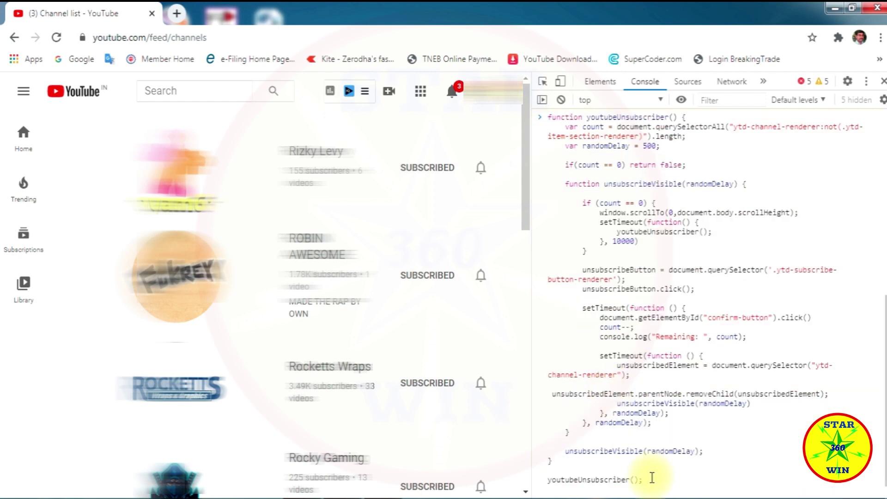
pyautogui.press('Return')
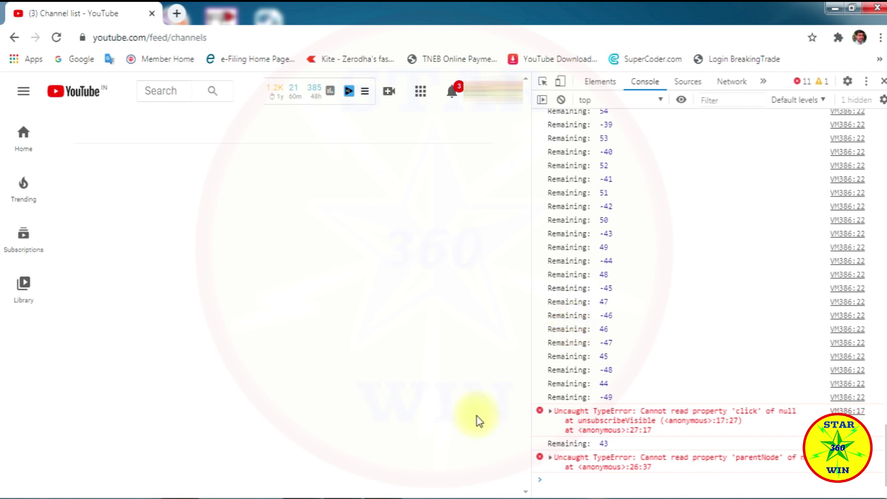
# Reload the channel list with the developer tools closed, and reopen the console for the remaining subscriptions
pyautogui.click(56, 38)
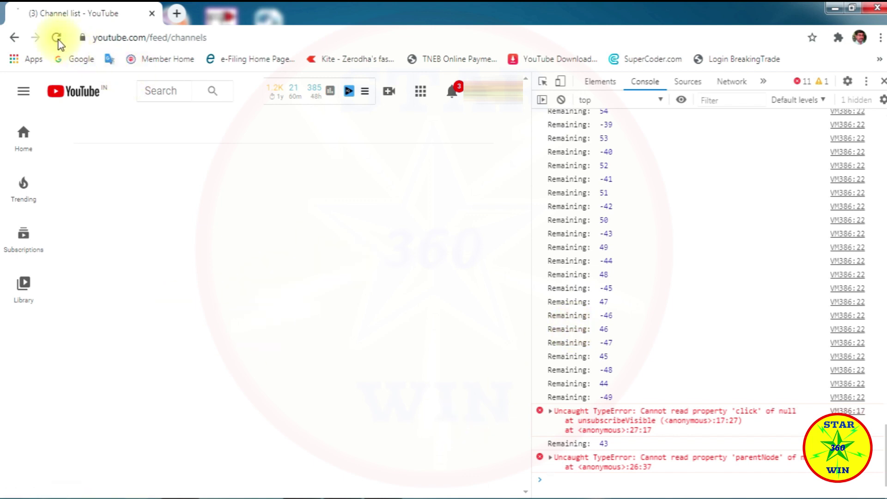
pyautogui.press('F12')
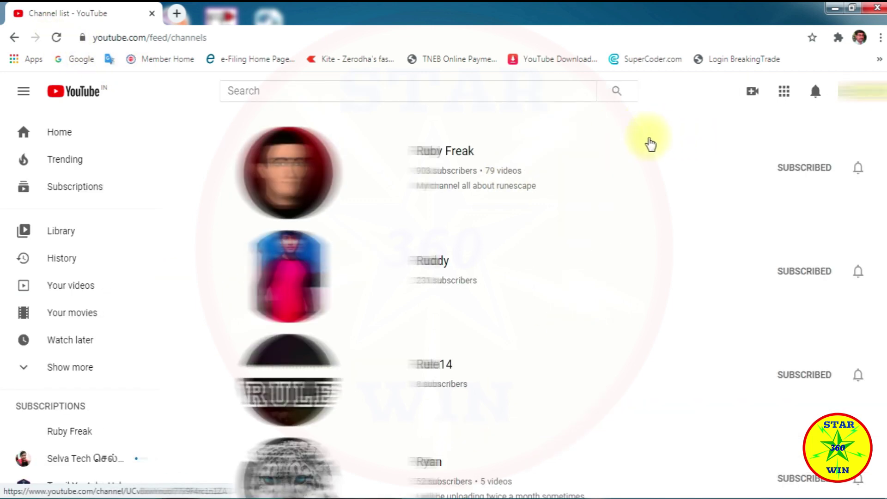
pyautogui.rightClick(649, 140)
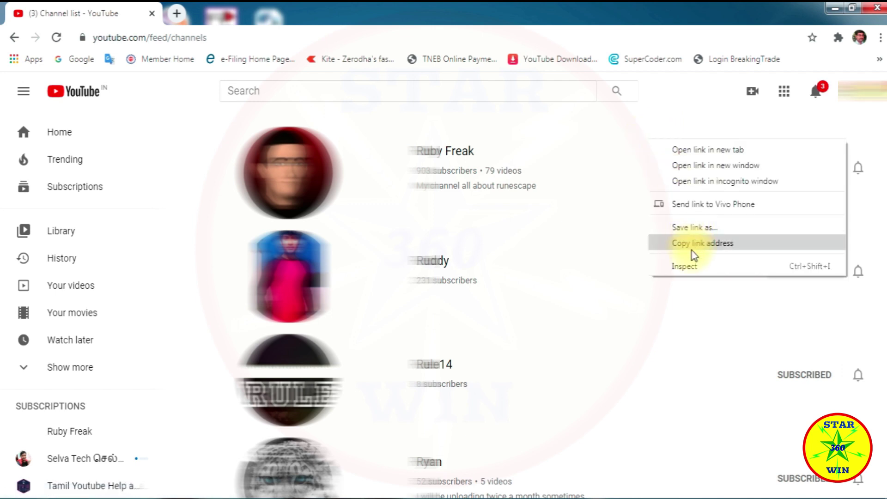
pyautogui.click(693, 268)
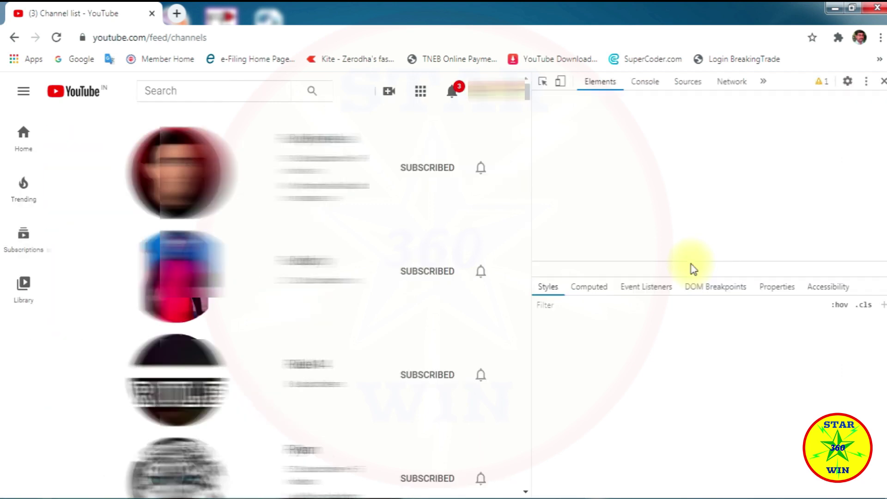
pyautogui.click(645, 82)
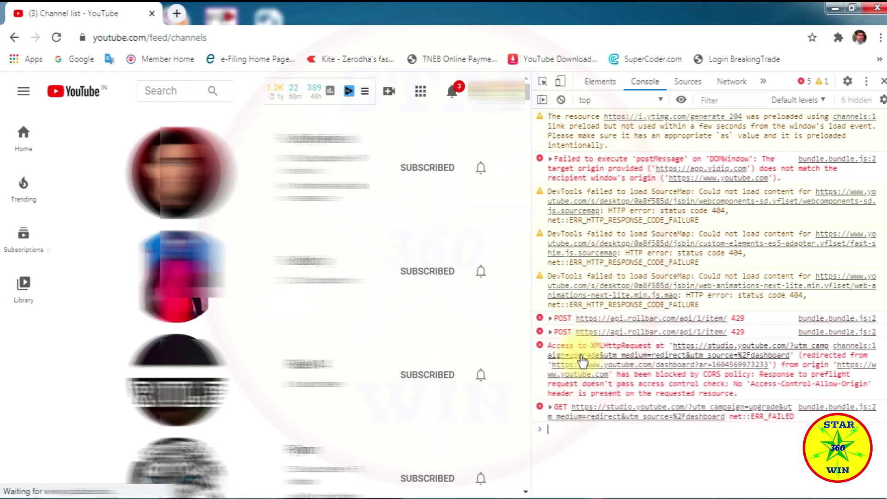
# Run the youtubeUnsubscriber script again in the console on the reloaded channel list
pyautogui.click(586, 455)
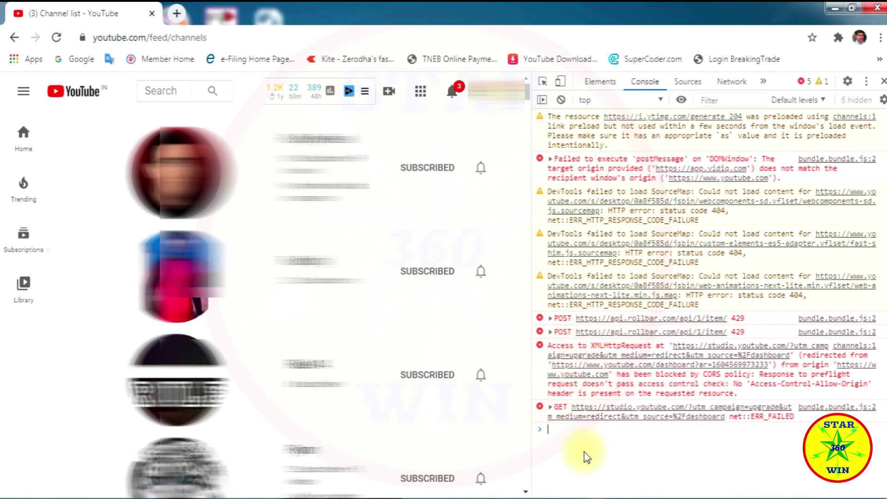
pyautogui.write('function youtubeUnsubscriber() {     var count = document.querySelectorAll("ytd-channel-renderer:not(.ytd-item-section-renderer)").length;     var randomDelay = 500;      if(count == 0) return false;      function unsubscribeVisible(randomDelay) {          if (count == 0) {             window.scrollTo(0,document.body.scrollHeight);             setTimeout(function() {                 youtubeUnsubscriber();             }, 10000)         }          unsubscribeButton = document.querySelector(\'.ytd-subscribe-button-renderer\');         unsubscribeButton.click();          setTimeout(function () {             document.getElementById("confirm-button").click()             count--;             console.log("Remaining: ", count);              setTimeout(function () {                 unsubscribedElement = document.querySelector("ytd-channel-renderer");   unsubscribedElement.parentNode.removeChild(unsubscribedElement);                 unsubscribeVisible(randomDelay)             }, randomDelay);         }, randomDelay);     }      unsubscribeVisible(randomDelay); }  youtubeUnsubscriber();')
pyautogui.press('Return')
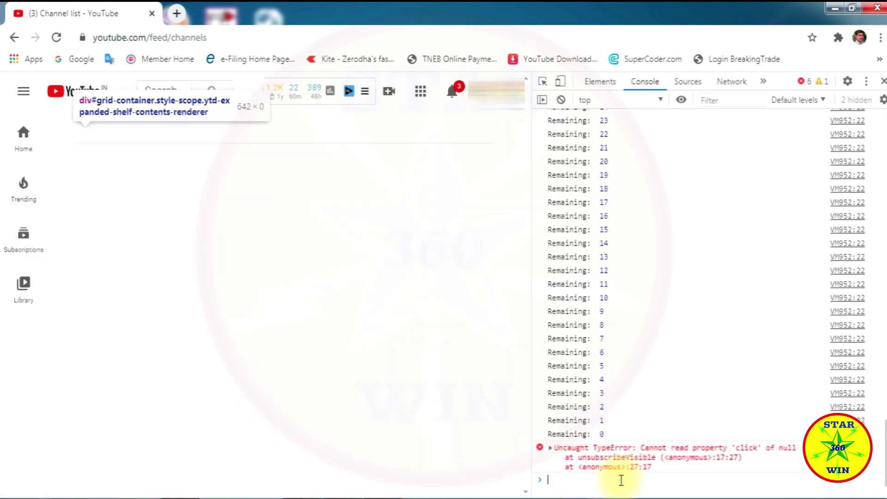
# Reload the channel list page again and close the developer tools
pyautogui.click(56, 39)
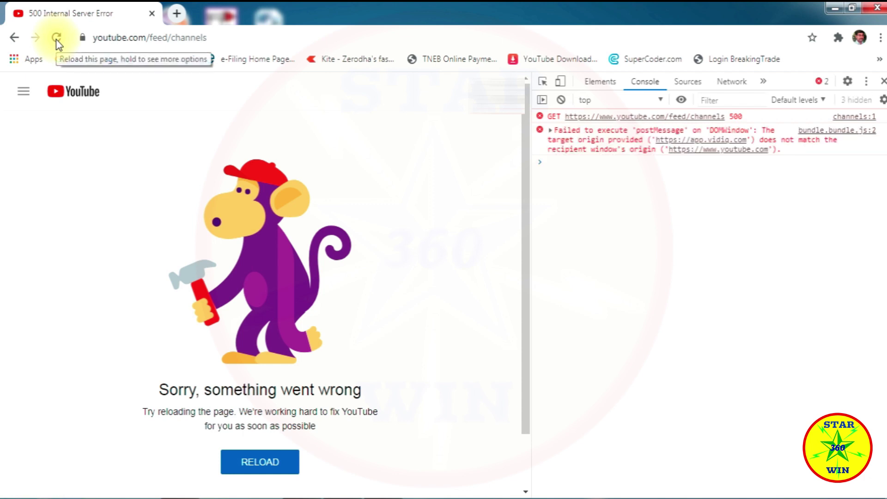
pyautogui.click(56, 38)
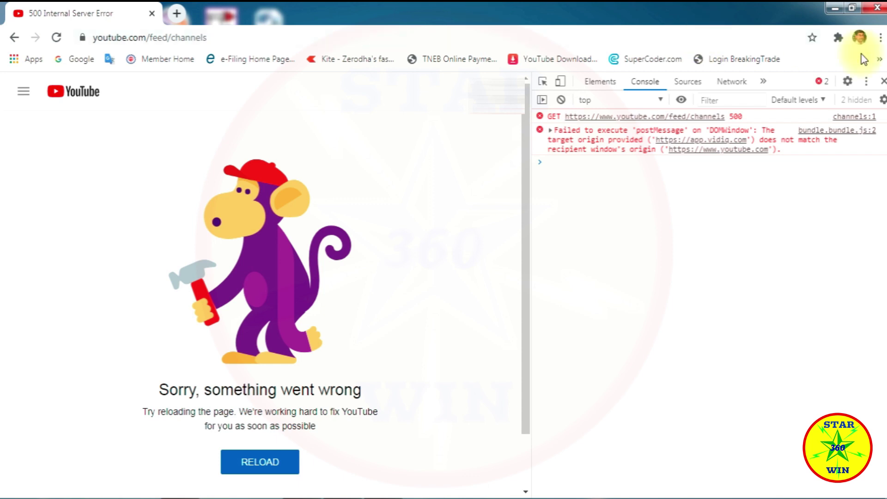
pyautogui.click(883, 84)
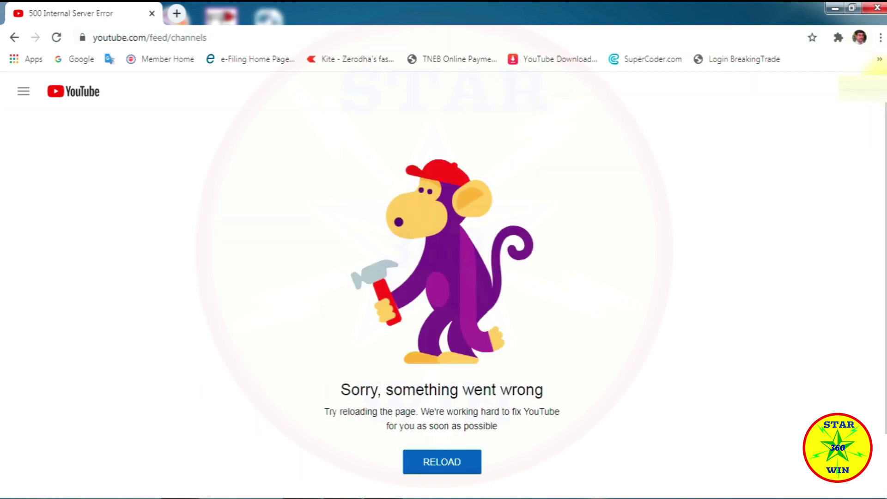
pyautogui.click(57, 37)
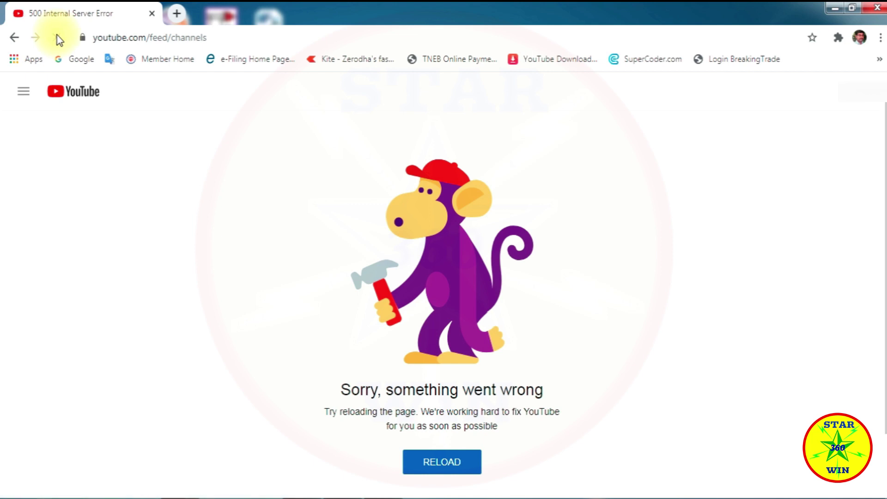
pyautogui.click(118, 39)
pyautogui.write('www')
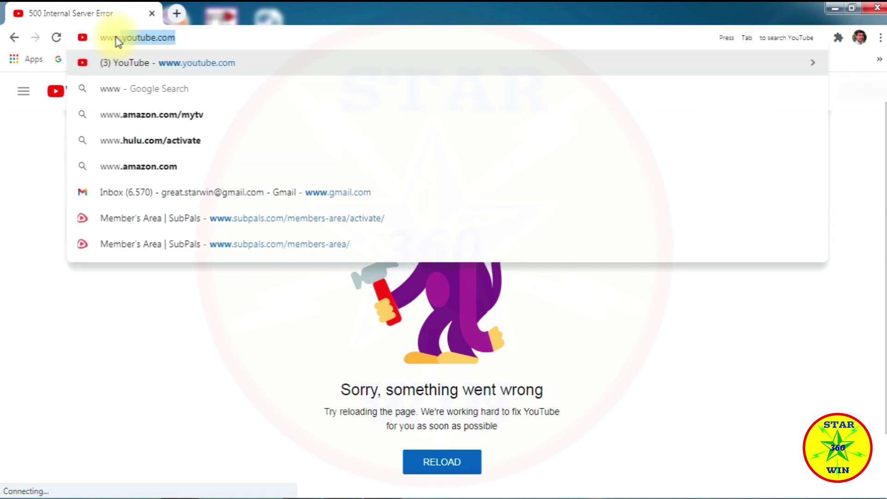
pyautogui.press('Return')
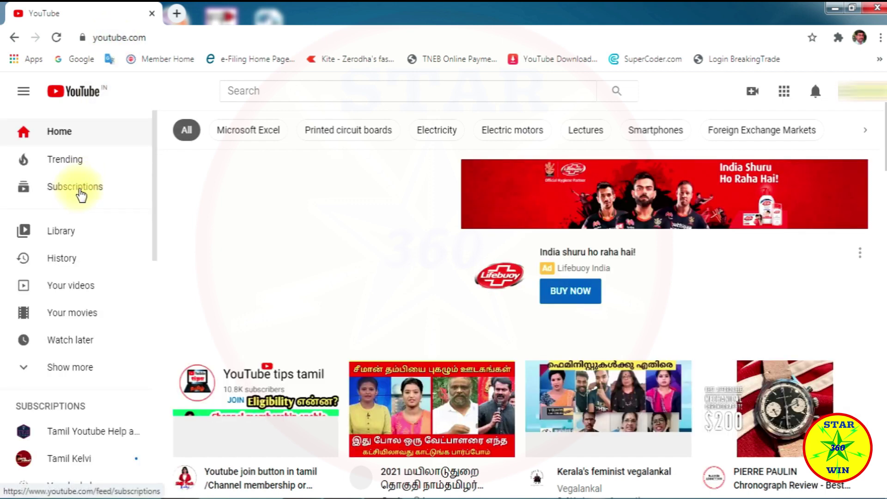
pyautogui.click(81, 194)
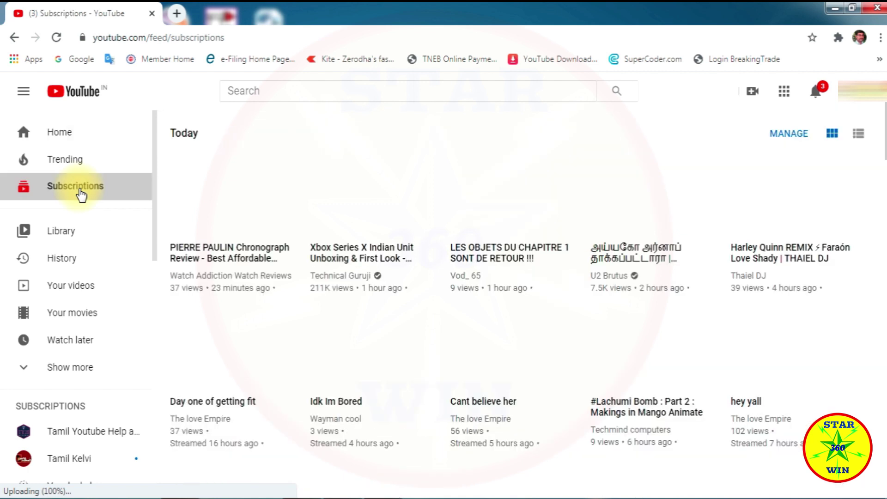
pyautogui.click(783, 138)
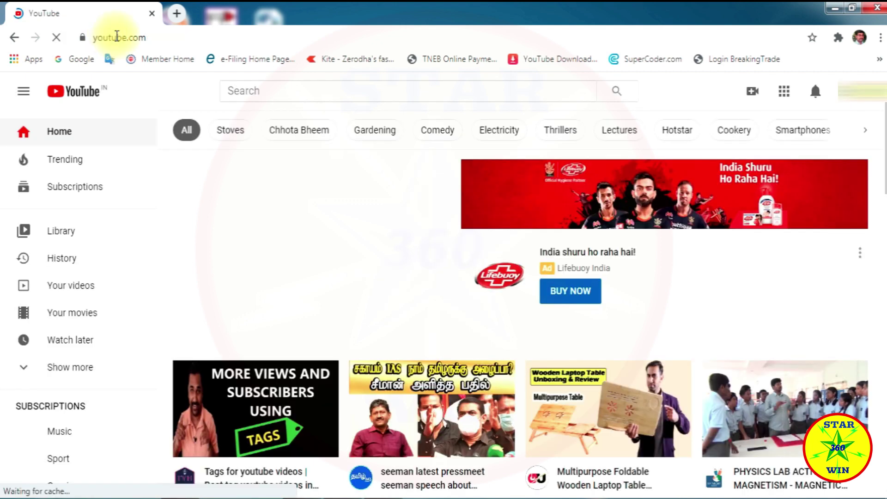
# Search YouTube for "real experienced learning"
pyautogui.click(267, 89)
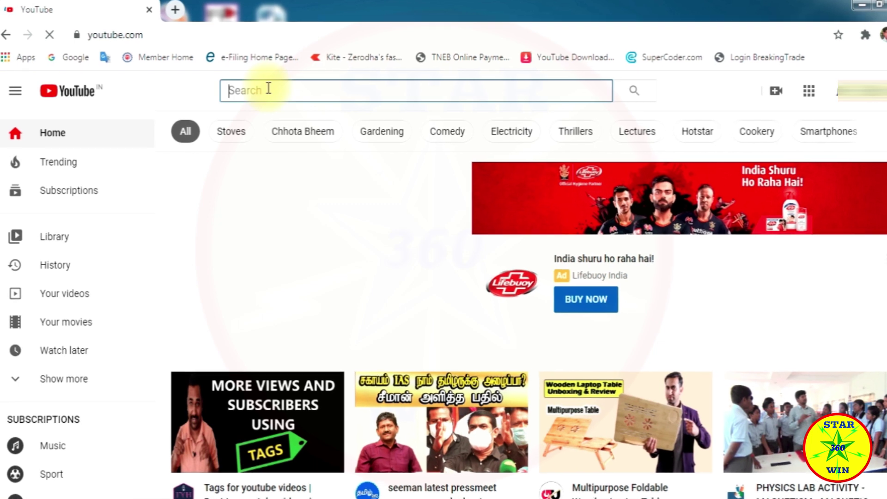
pyautogui.write('real e')
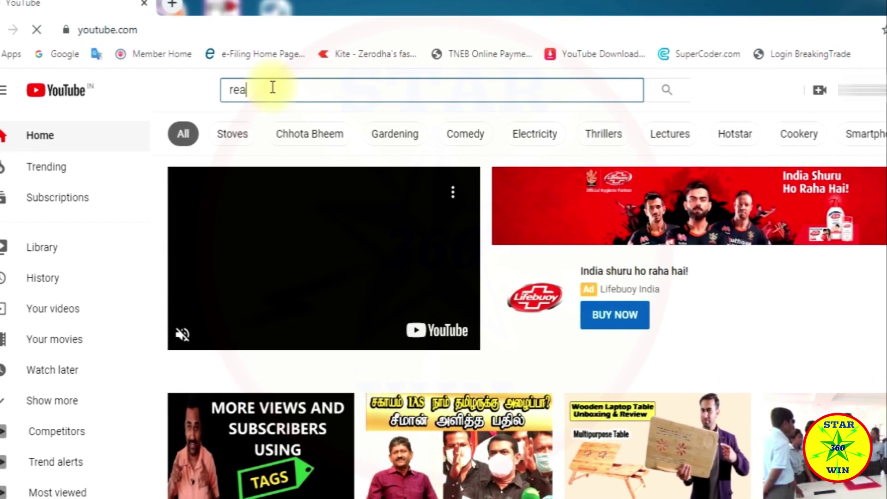
pyautogui.write('xpe')
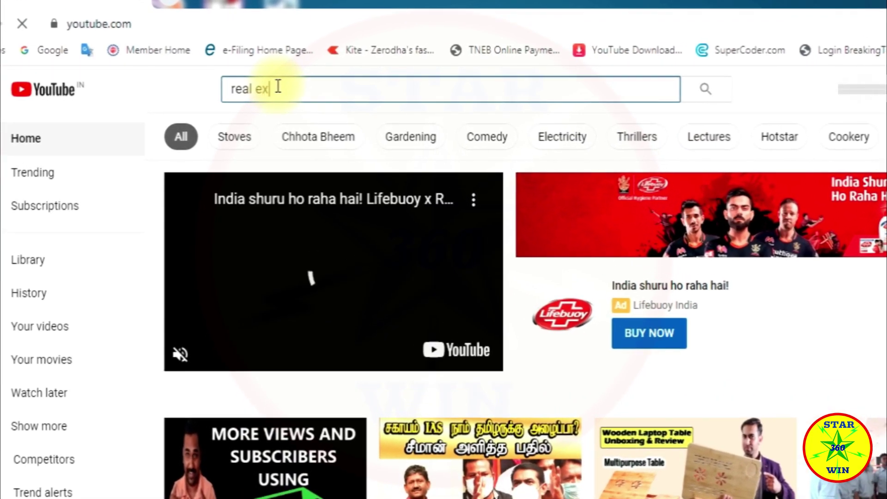
pyautogui.write('rien')
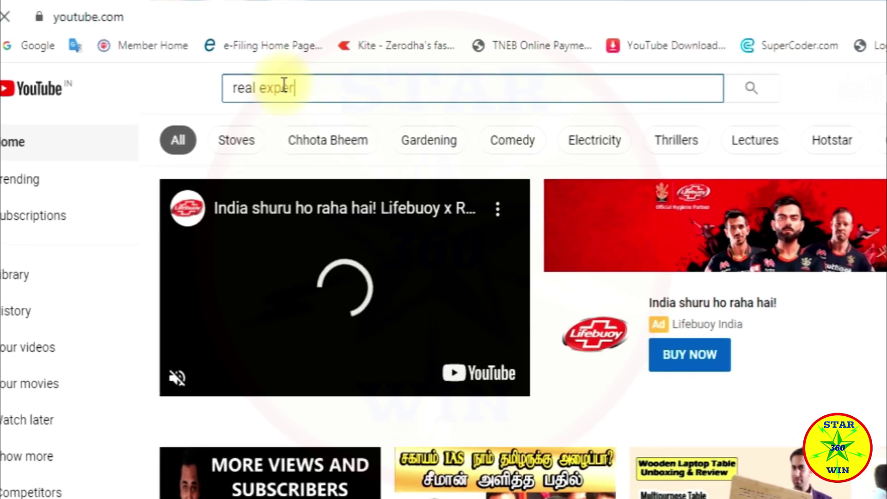
pyautogui.write('ced l')
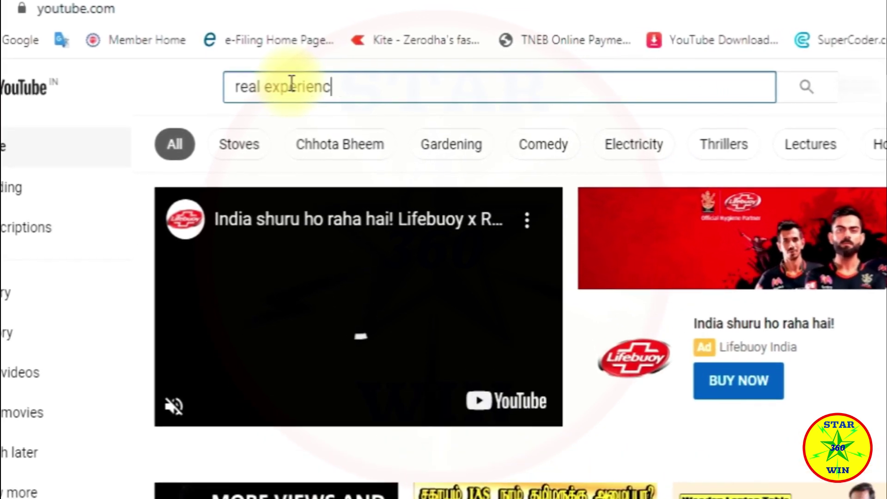
pyautogui.write('ea')
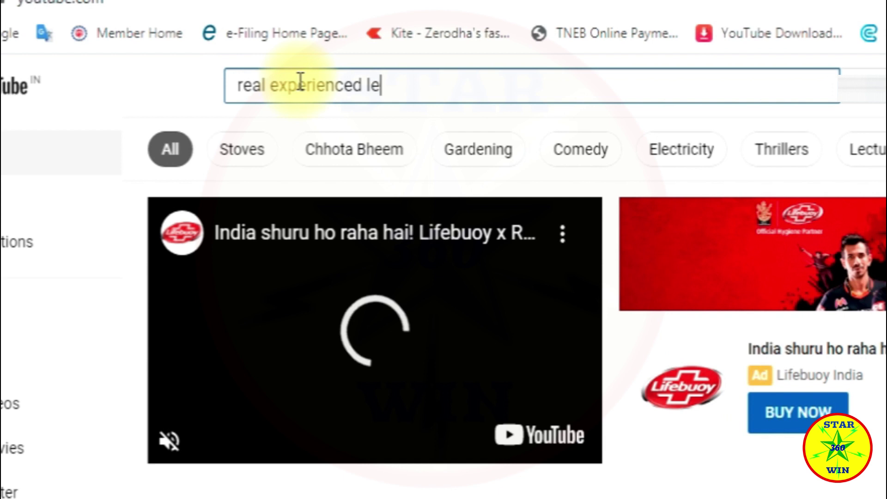
pyautogui.write('rning')
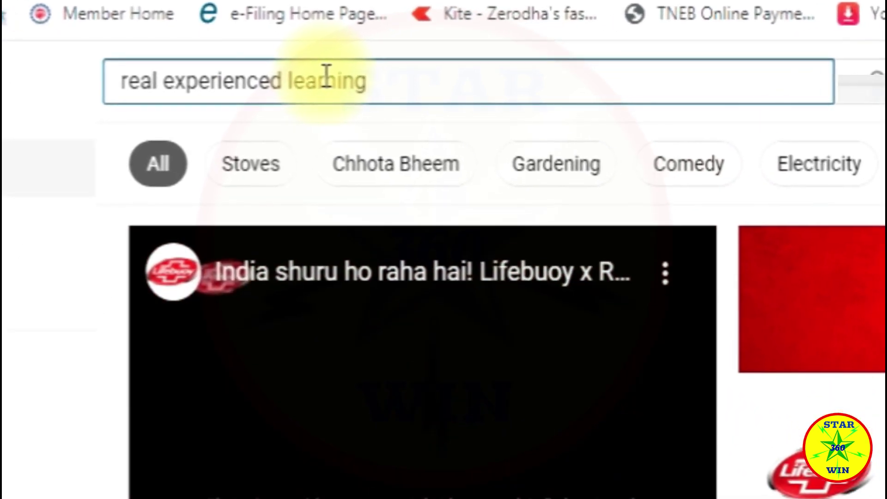
pyautogui.press('Return')
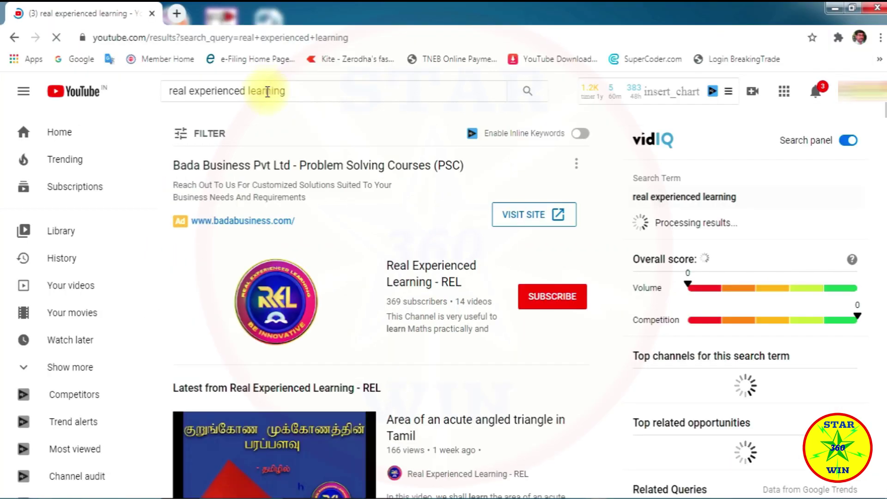
# Subscribe to the Real Experienced Learning - REL channel with notifications set to All, and open the subscriptions page
pyautogui.click(547, 305)
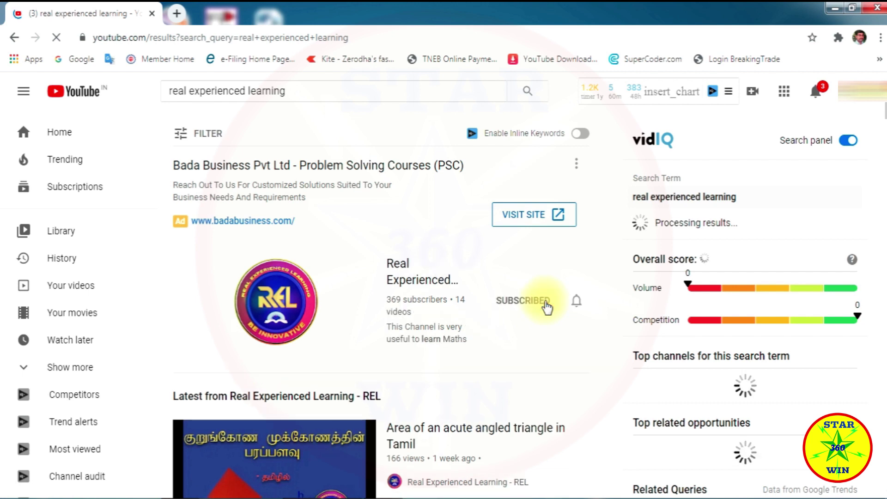
pyautogui.click(577, 303)
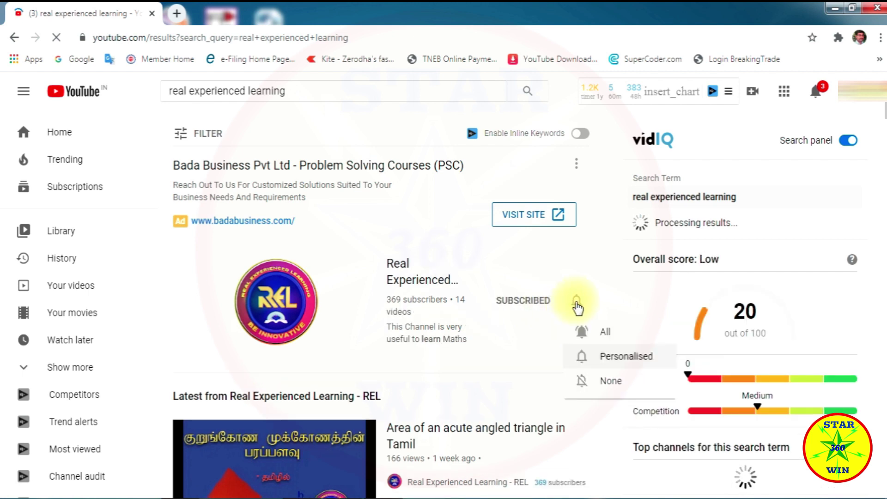
pyautogui.click(589, 336)
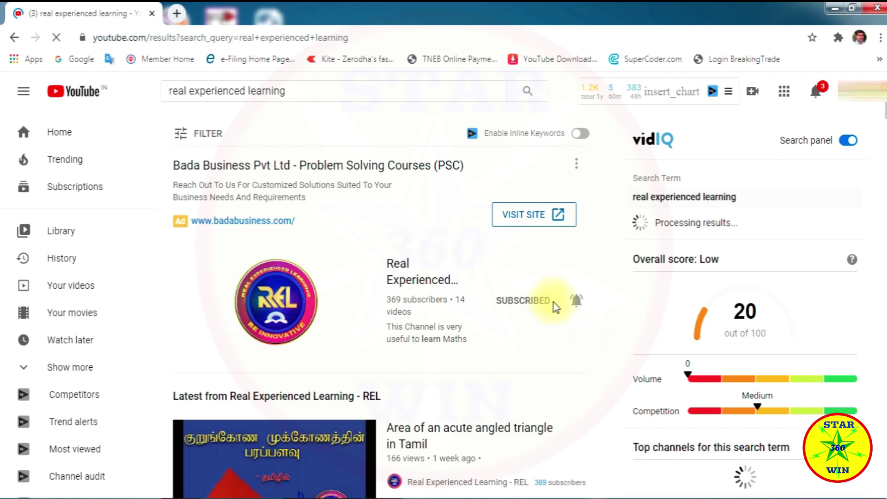
pyautogui.click(89, 188)
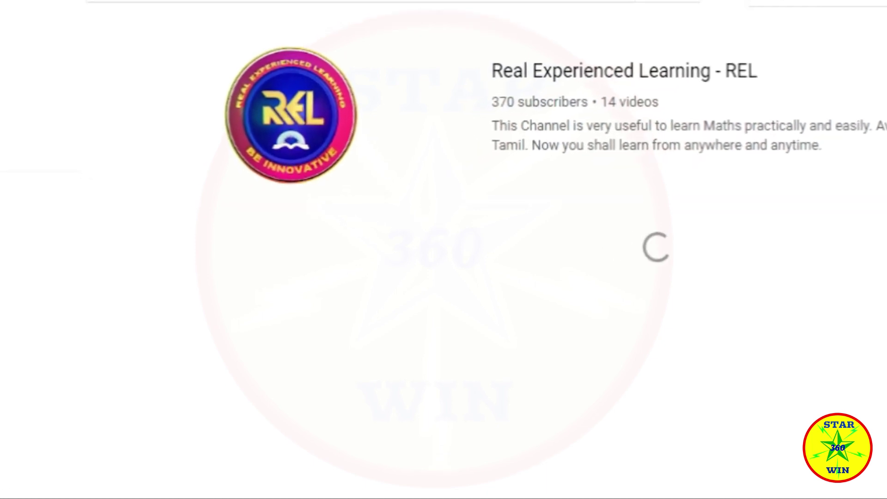
# Search YouTube for "ec2success"
pyautogui.click(244, 91)
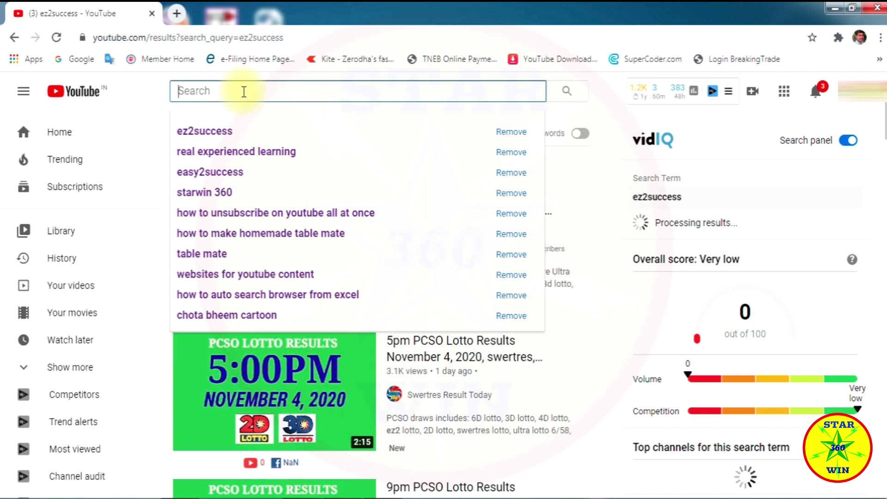
pyautogui.write('e')
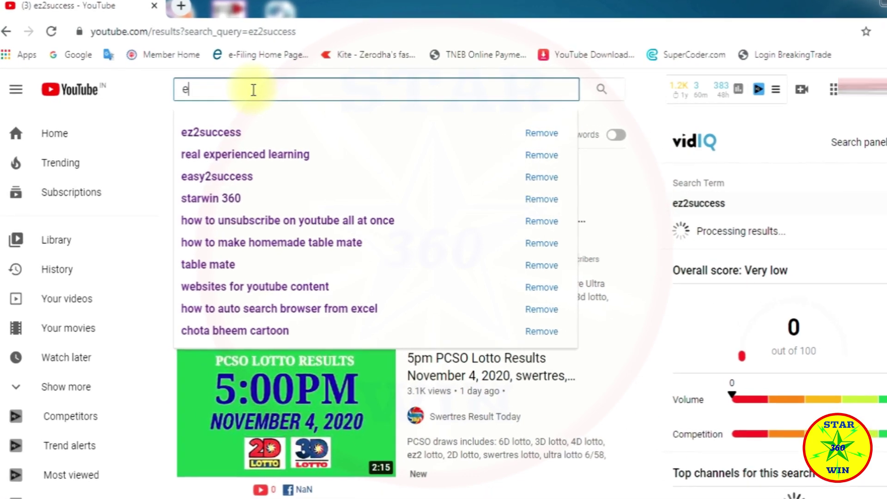
pyautogui.write('c')
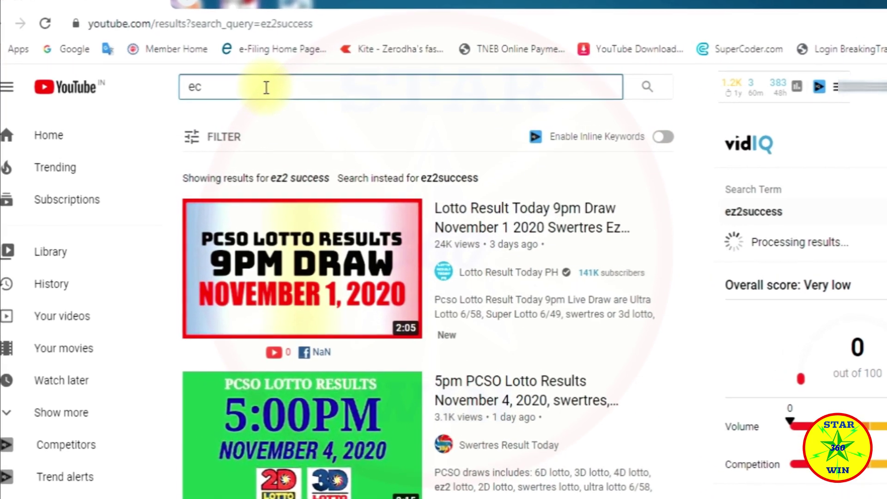
pyautogui.write('2su')
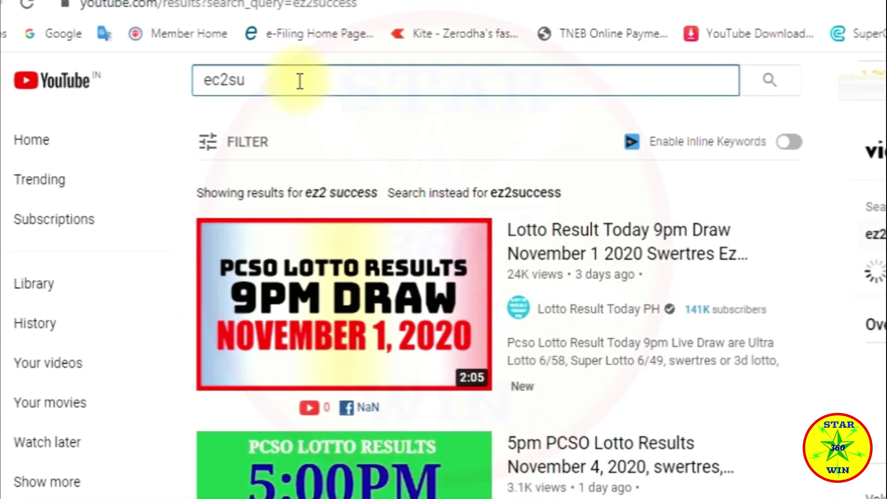
pyautogui.write('cc')
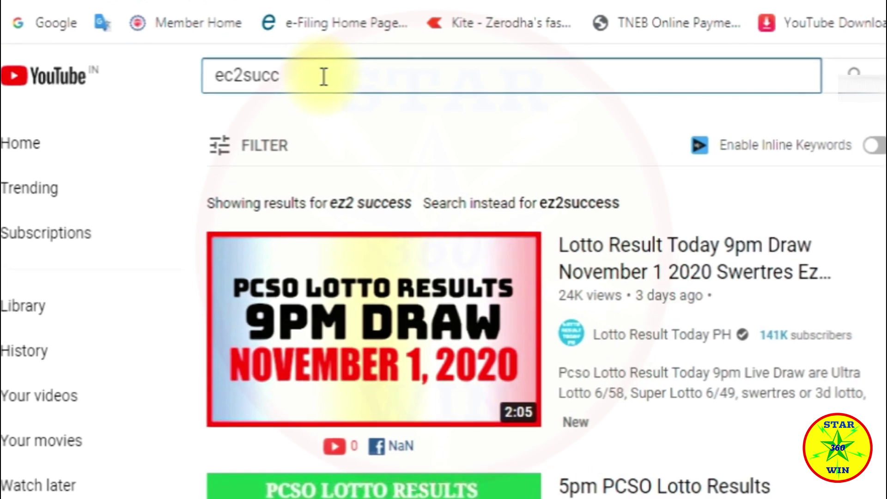
pyautogui.write('ess')
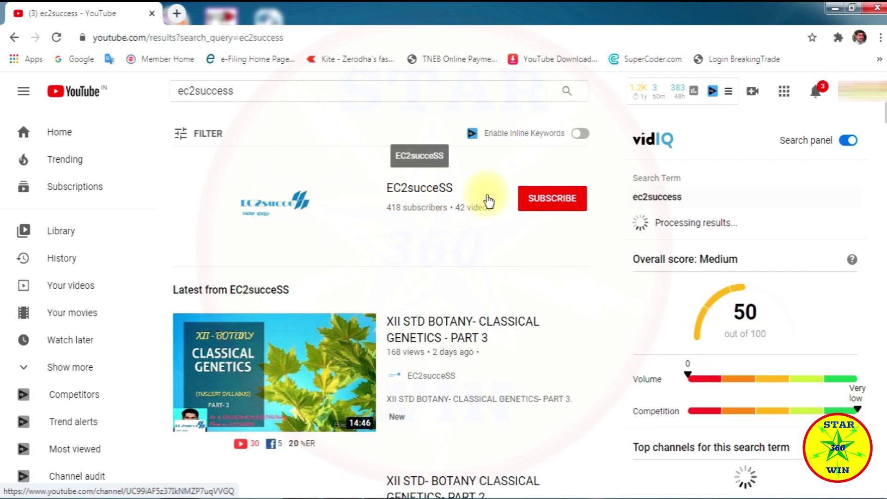
# Subscribe to the EC2succeSS channel with notifications set to All, and open the management list of subscribed channels
pyautogui.click(539, 201)
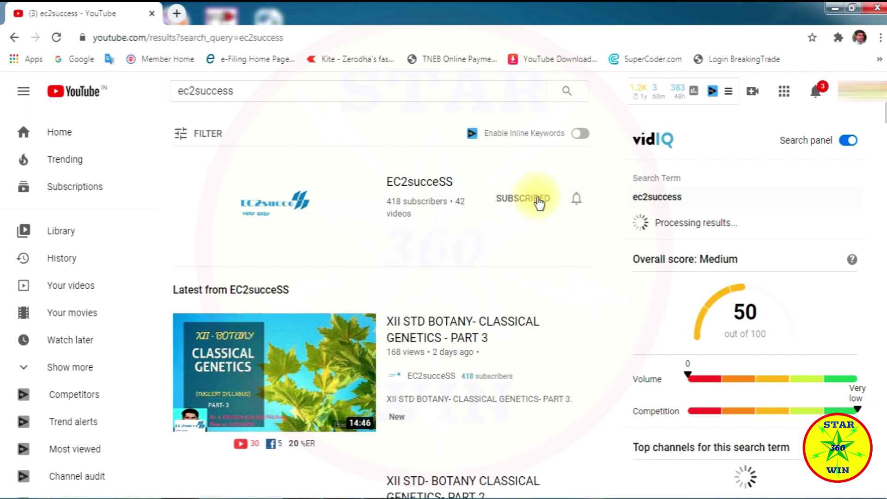
pyautogui.click(577, 200)
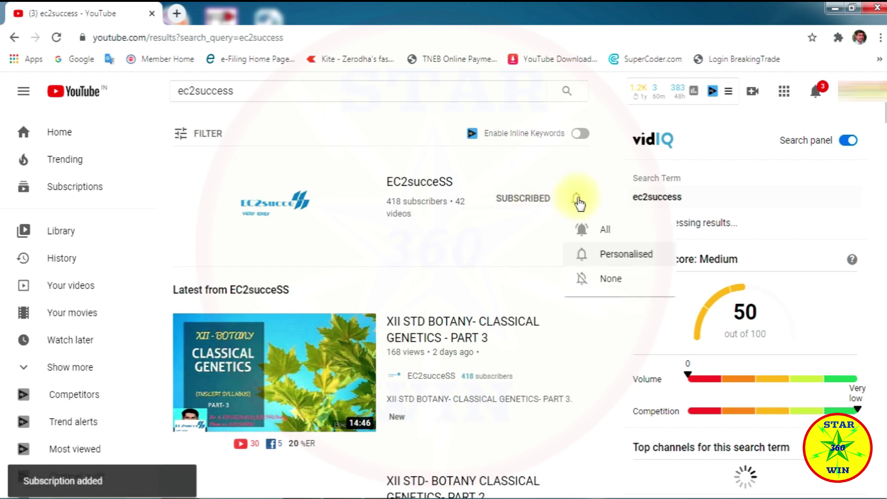
pyautogui.click(589, 232)
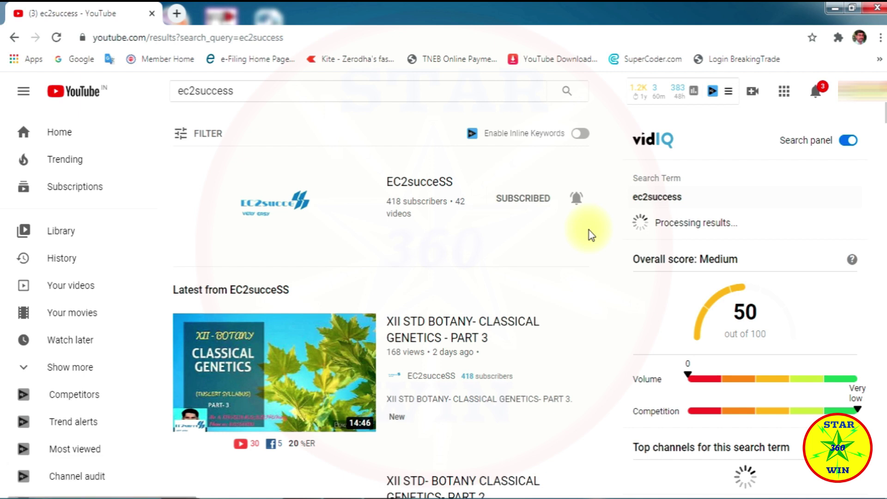
pyautogui.click(88, 192)
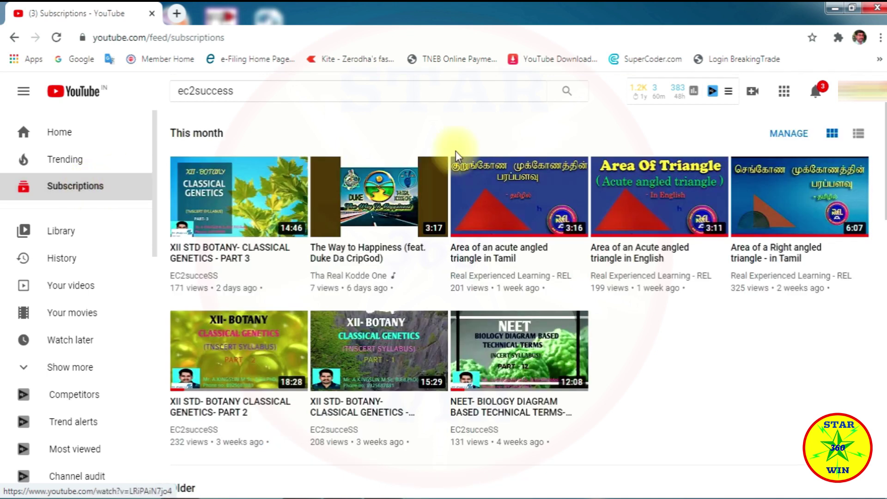
pyautogui.click(784, 135)
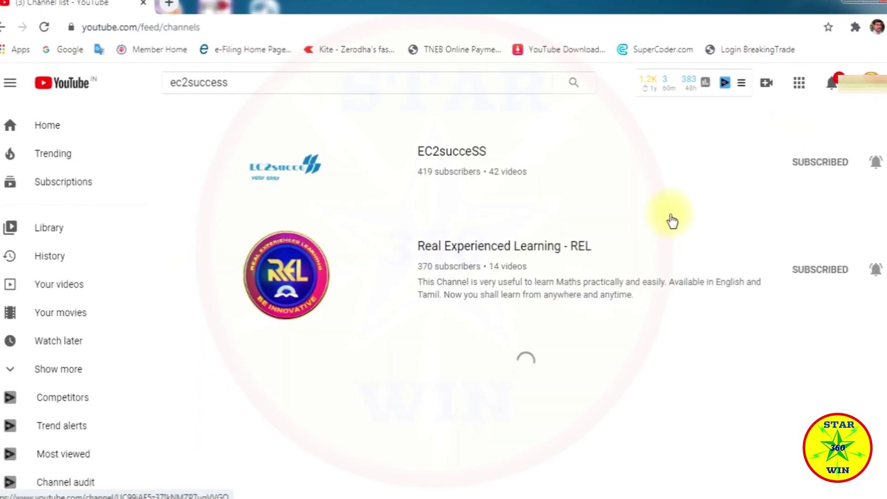